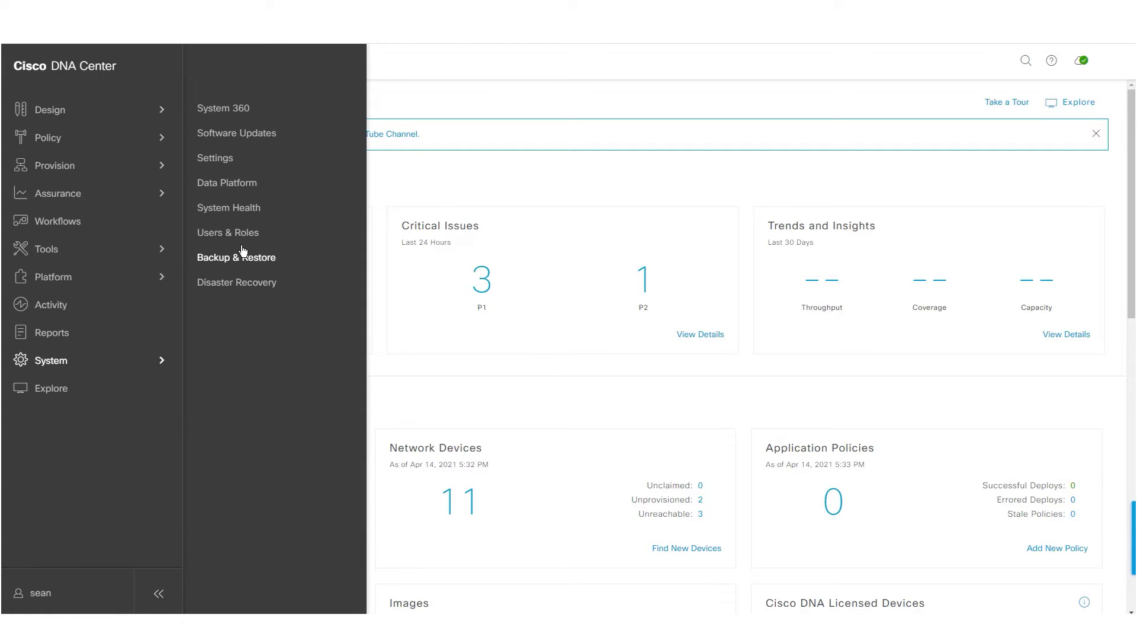
# - Show the Role Based Access Control list of user roles under Users & Roles
pyautogui.click(245, 238)
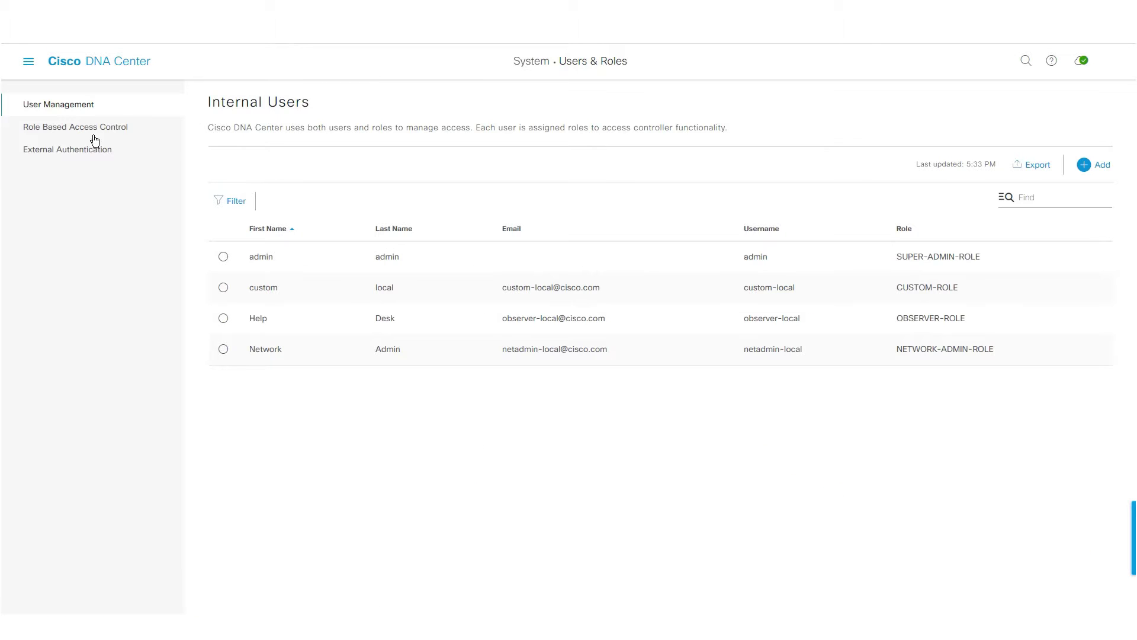
pyautogui.click(93, 133)
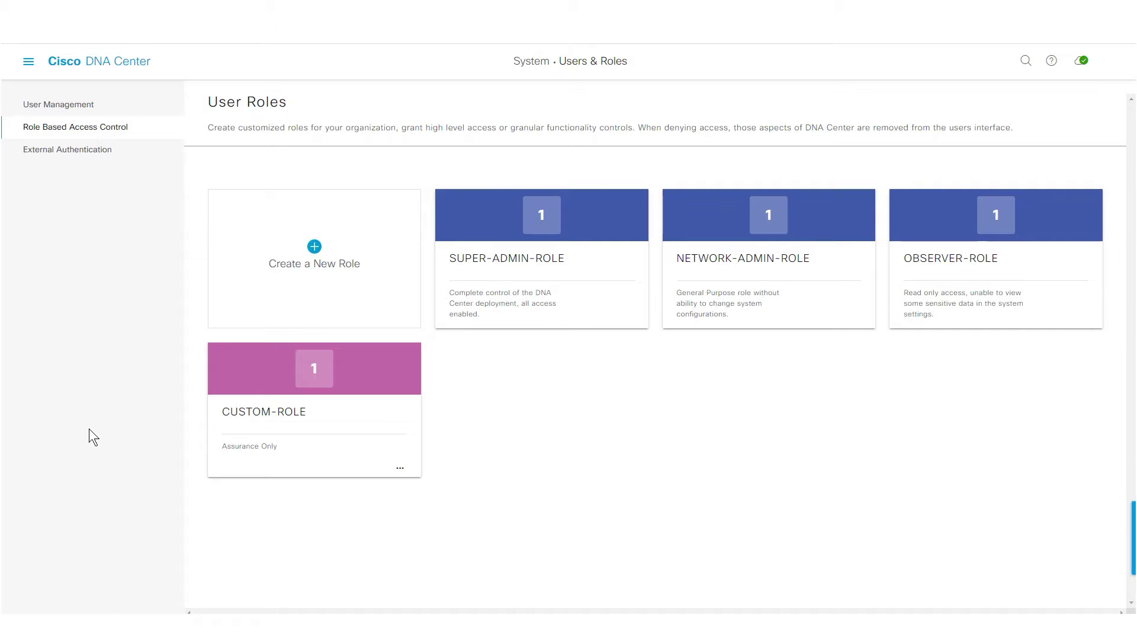
pyautogui.click(298, 438)
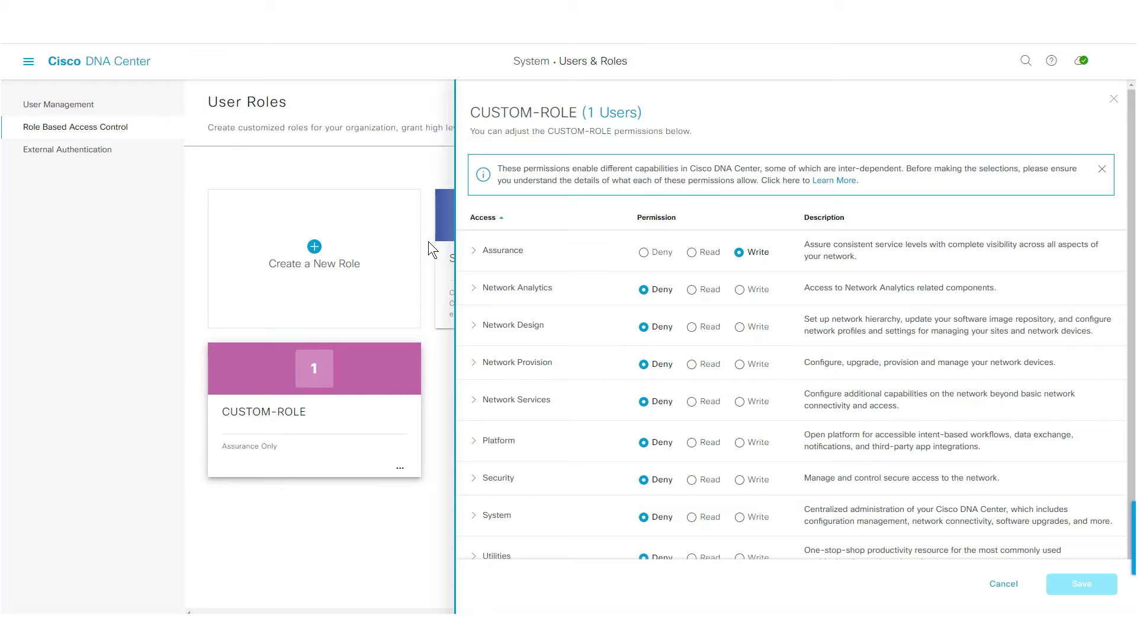
pyautogui.click(472, 249)
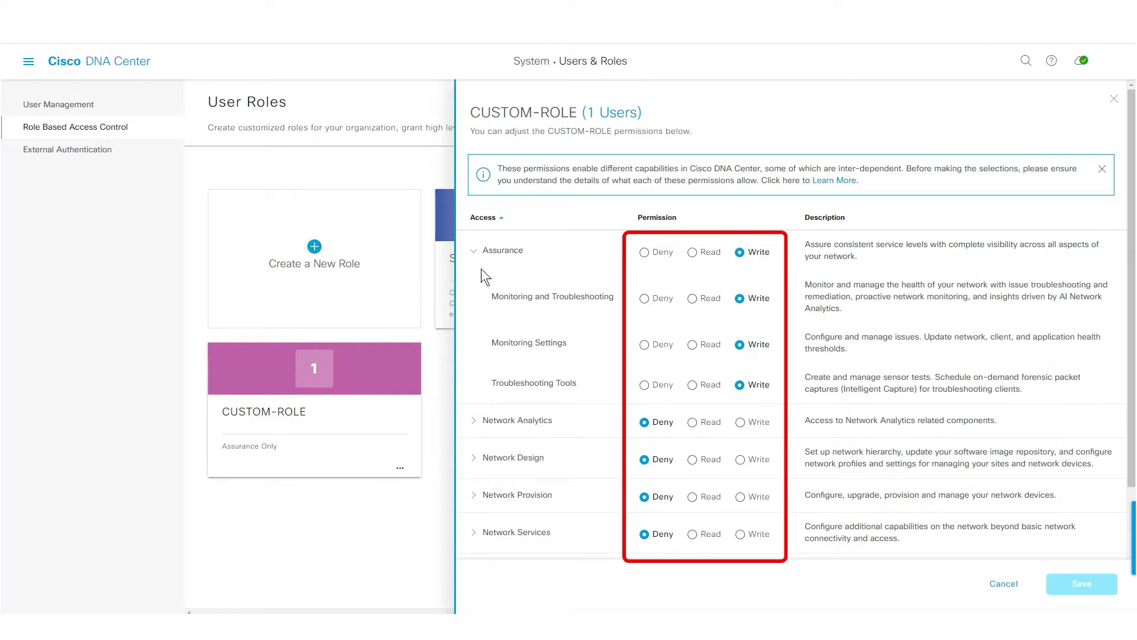
pyautogui.click(474, 420)
pyautogui.scroll(-10, 475, 533)
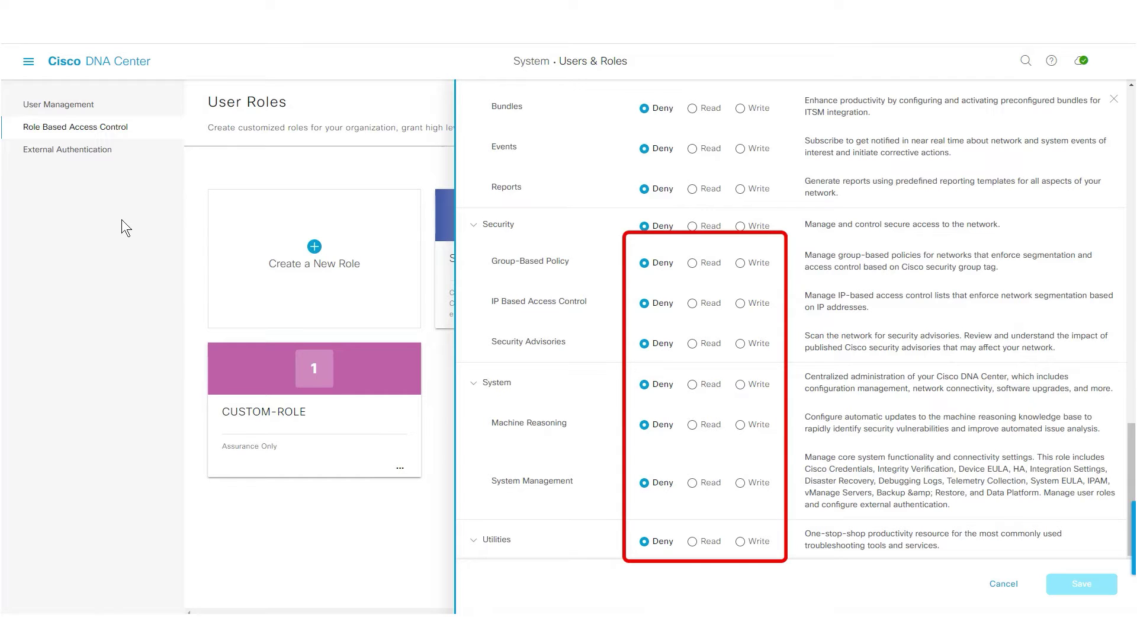
pyautogui.click(1114, 99)
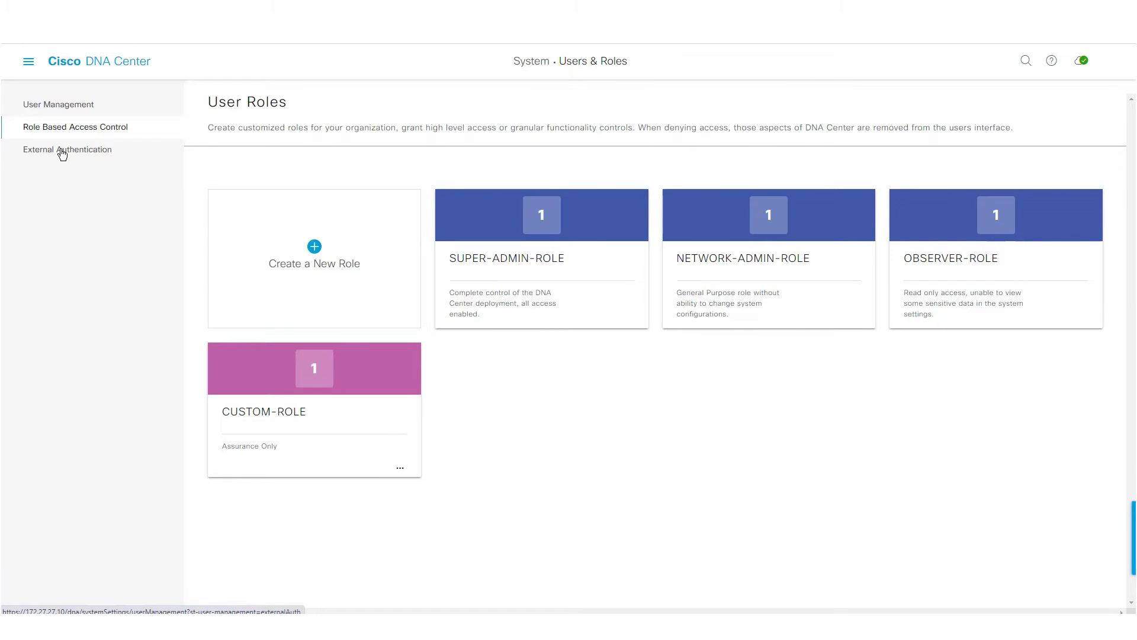
pyautogui.click(62, 156)
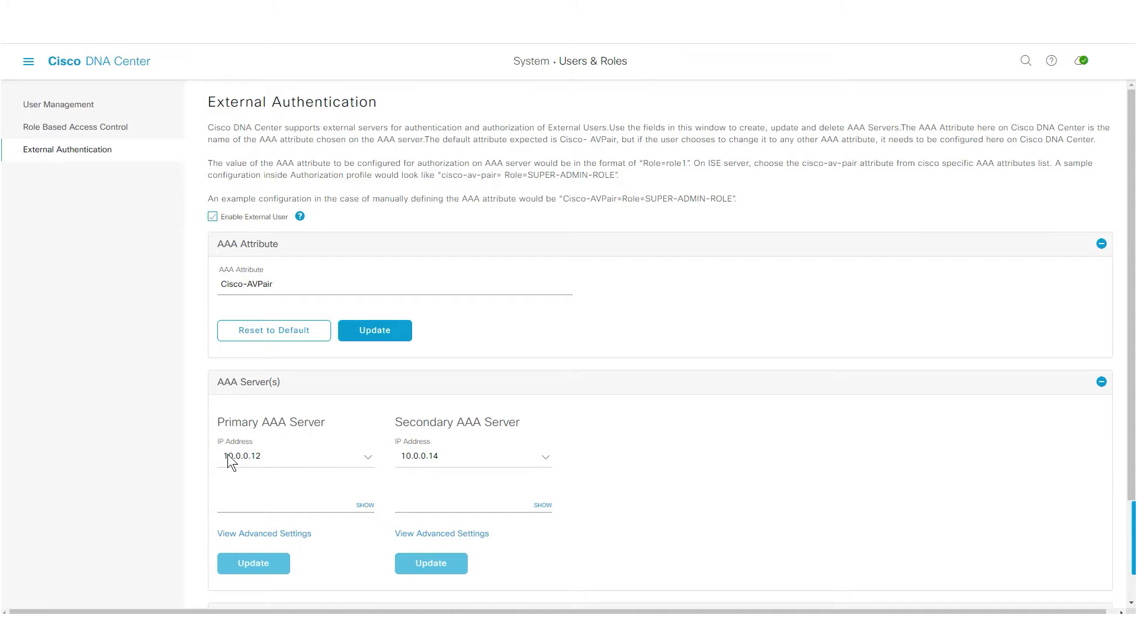
# - Reveal the primary AAA server's advanced TACACS settings, then bring up the main navigation
pyautogui.click(264, 502)
pyautogui.click(264, 533)
pyautogui.scroll(-2, 281, 403)
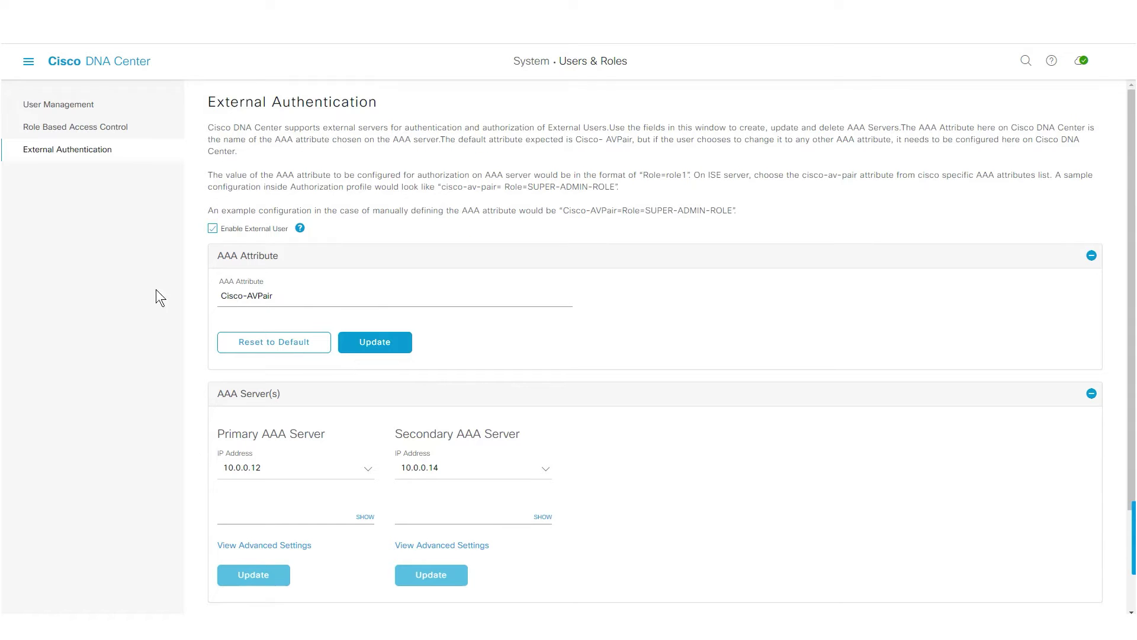
pyautogui.click(30, 63)
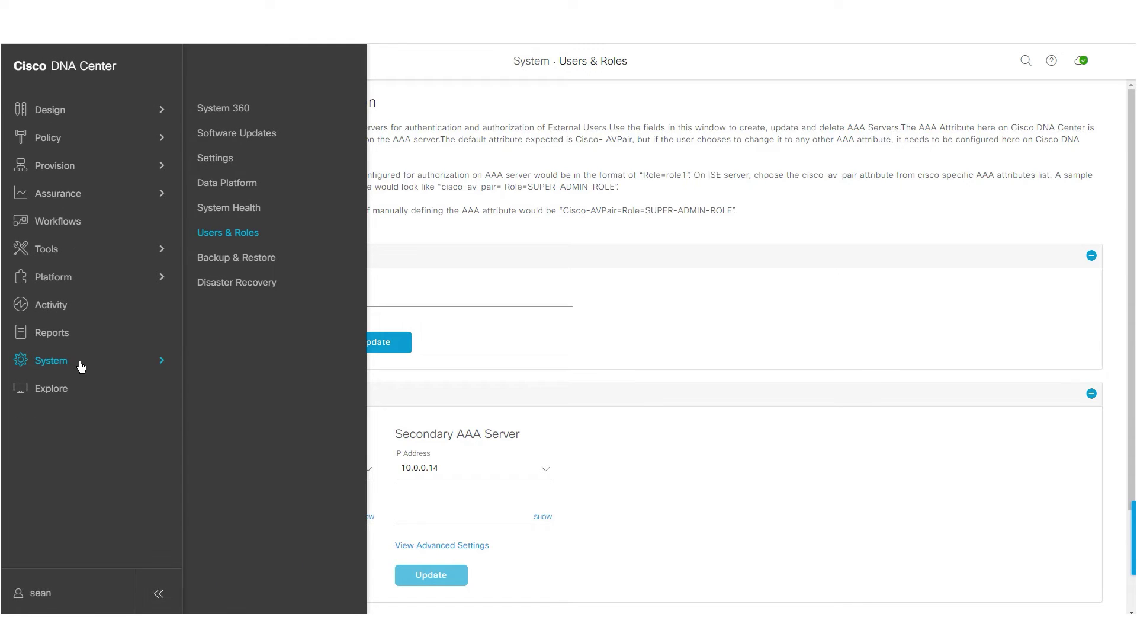
# - Edit the 10.0.0.12 ISE server from Authentication and Policy Servers settings
pyautogui.click(216, 157)
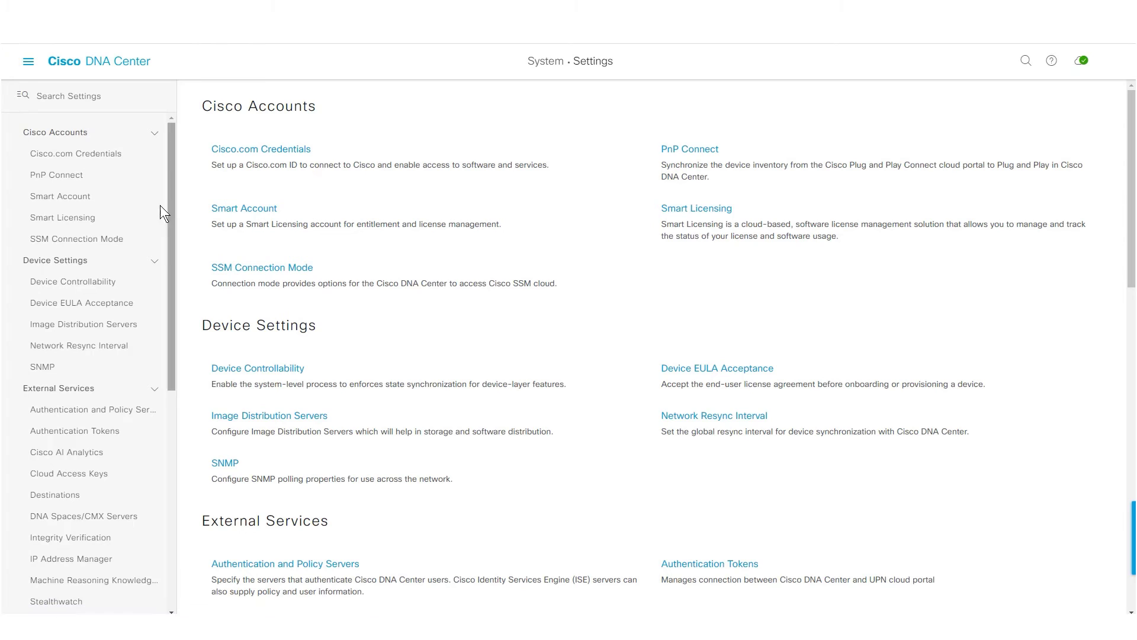
pyautogui.click(84, 413)
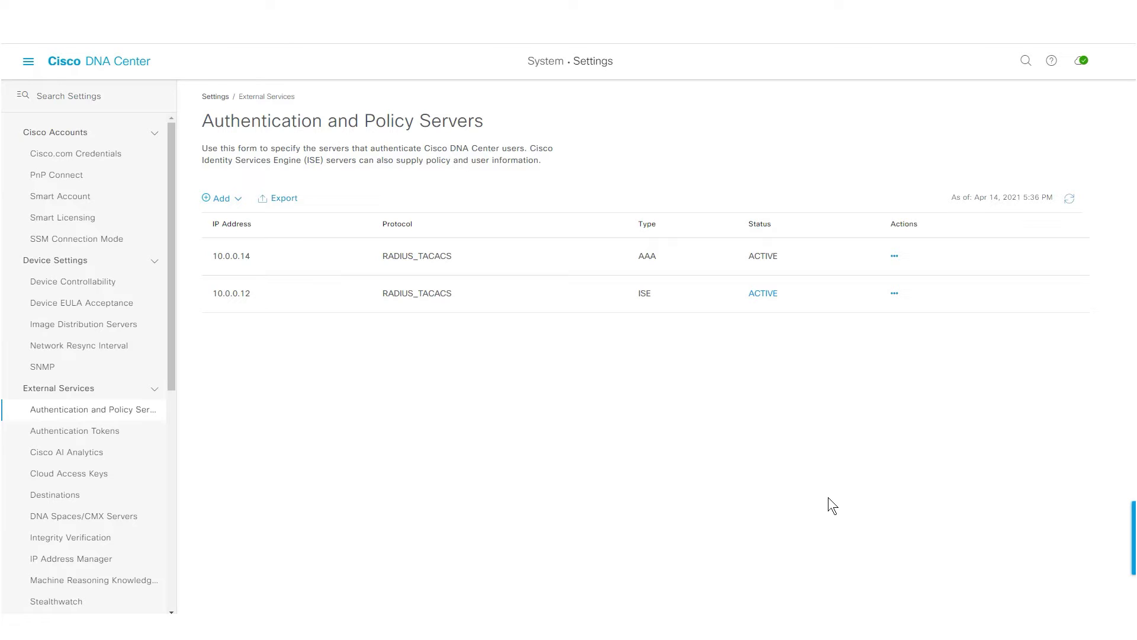
pyautogui.click(894, 294)
pyautogui.click(895, 295)
pyautogui.click(909, 323)
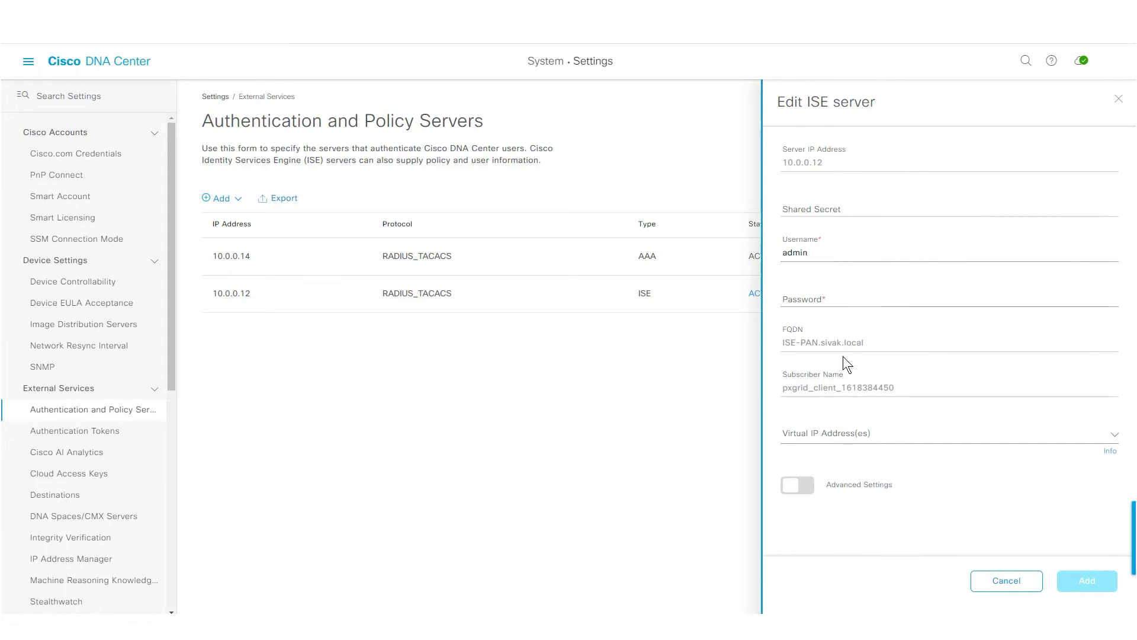
# - Show the ISE server's advanced settings, then move to ISE Administration
pyautogui.click(798, 485)
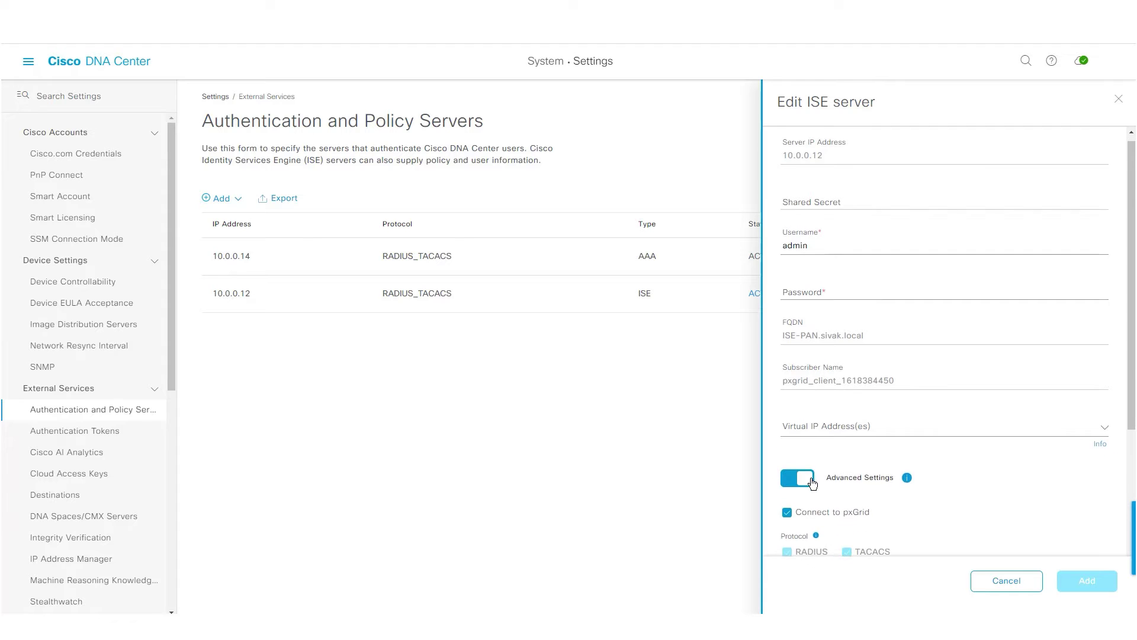
pyautogui.scroll(-3, 869, 416)
pyautogui.scroll(-2, 939, 406)
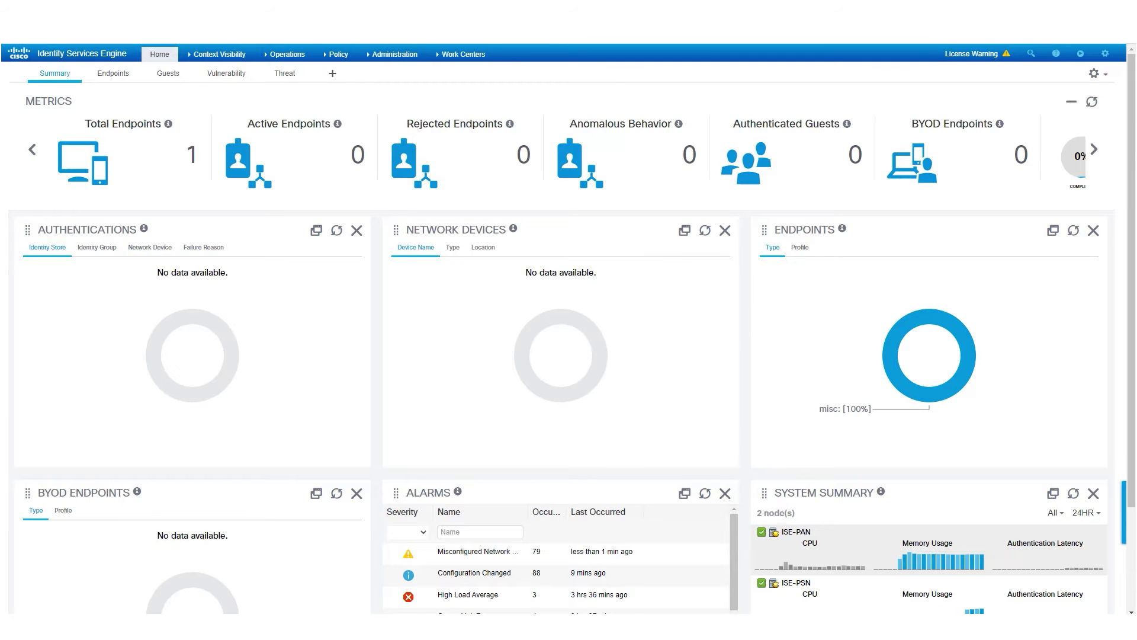
pyautogui.click(391, 54)
# - Edit the DNAC network device to review its TACACS authentication settings
pyautogui.click(462, 54)
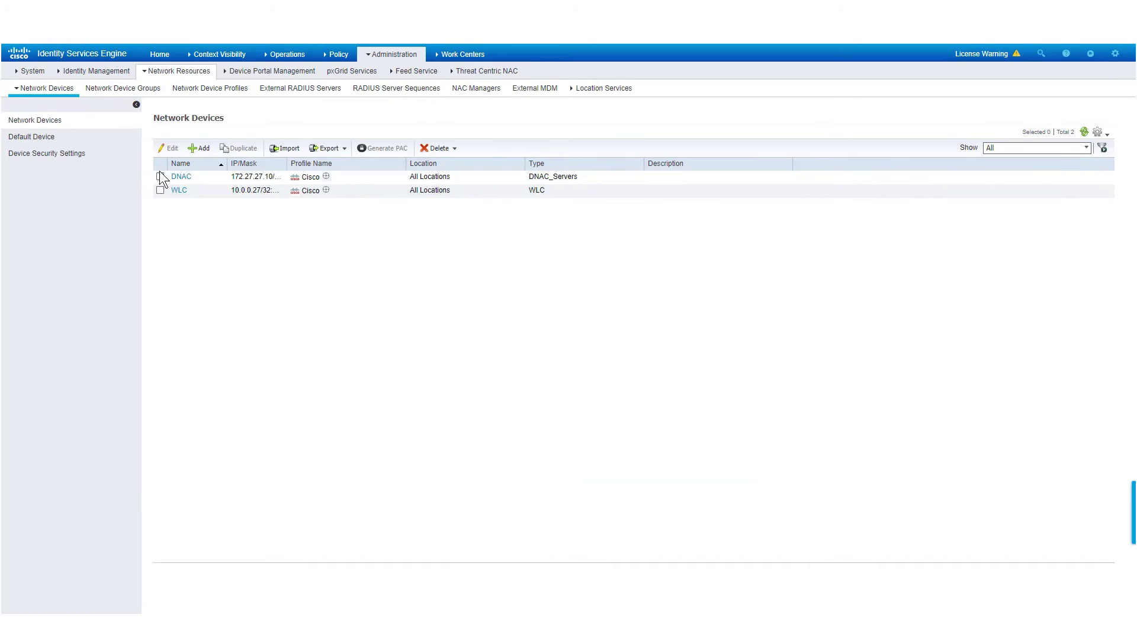
pyautogui.click(161, 177)
pyautogui.click(169, 148)
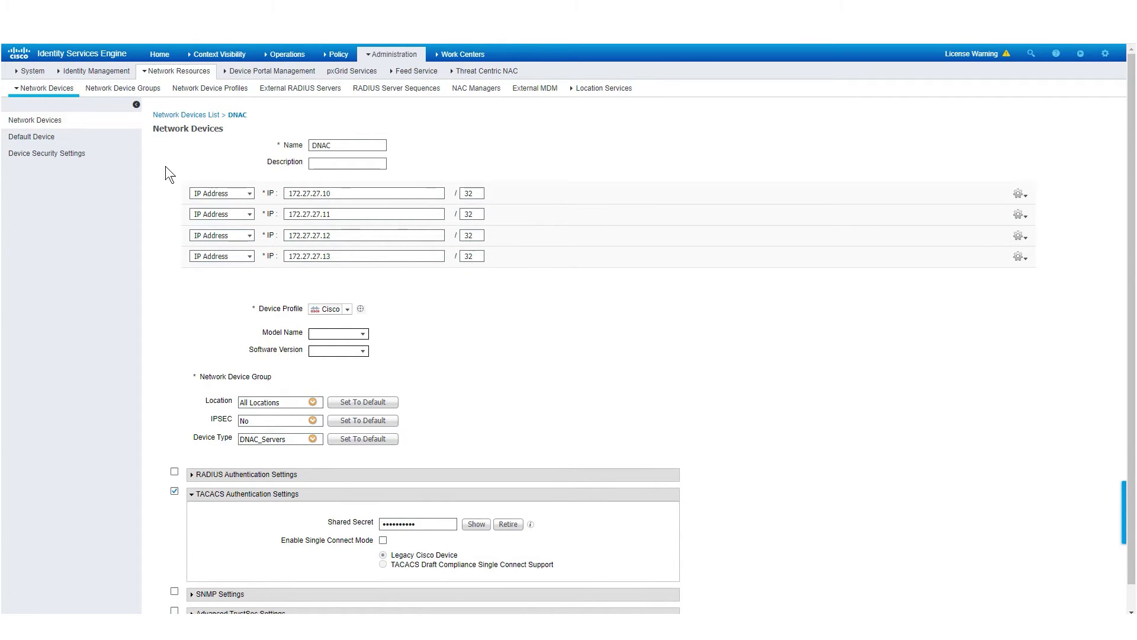
pyautogui.scroll(-1, 170, 374)
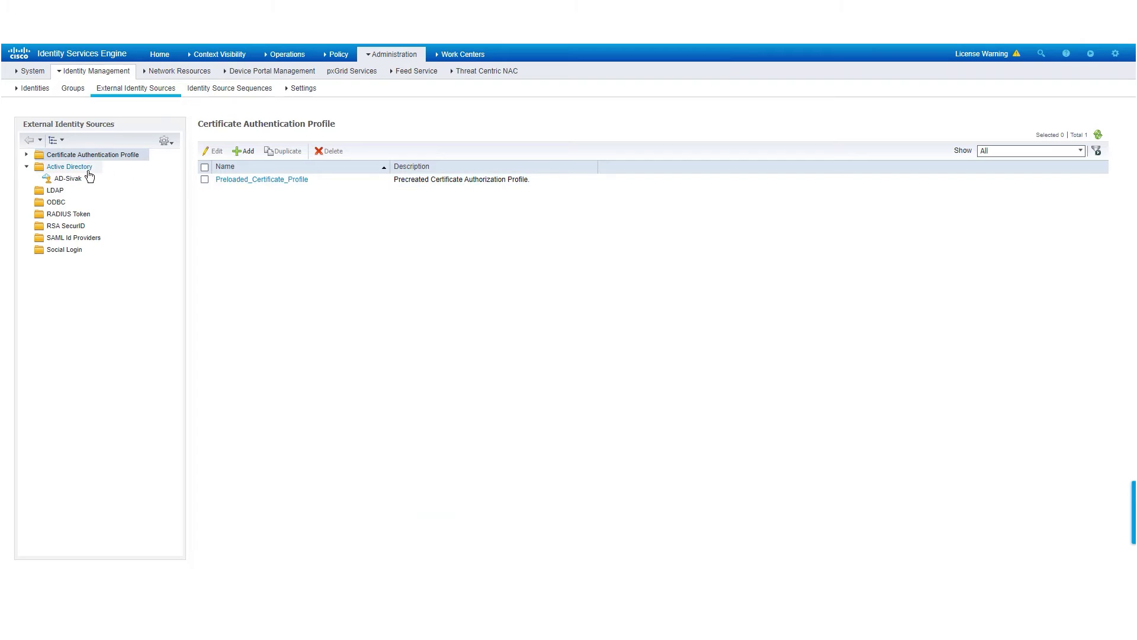
# - List the AD groups retrieved for the AD-Sivak join point
pyautogui.click(76, 168)
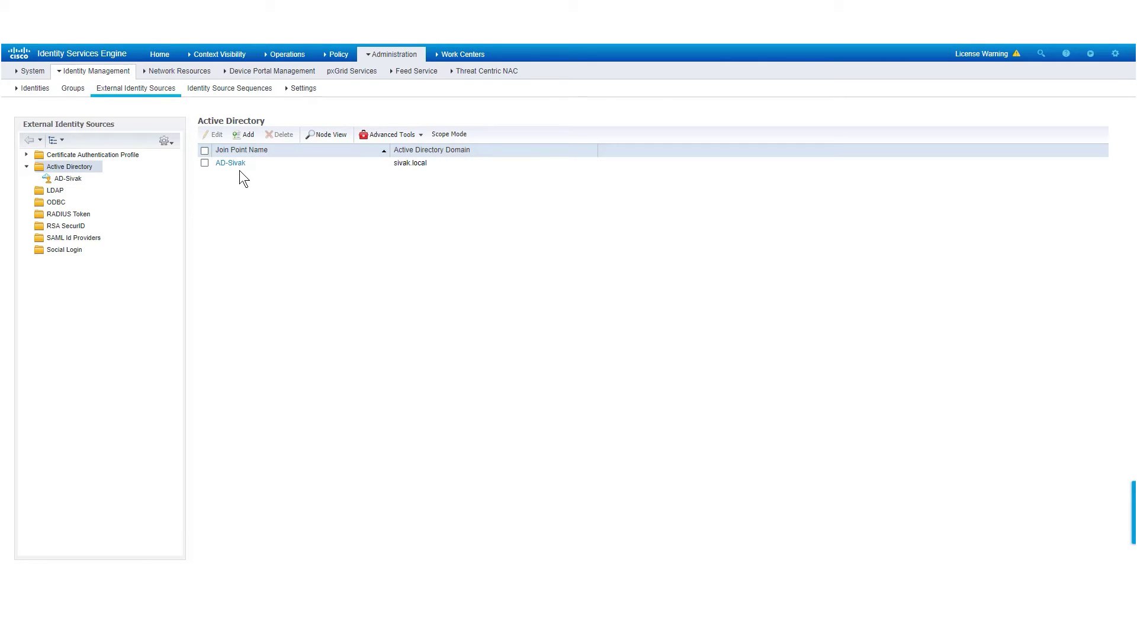
pyautogui.click(74, 181)
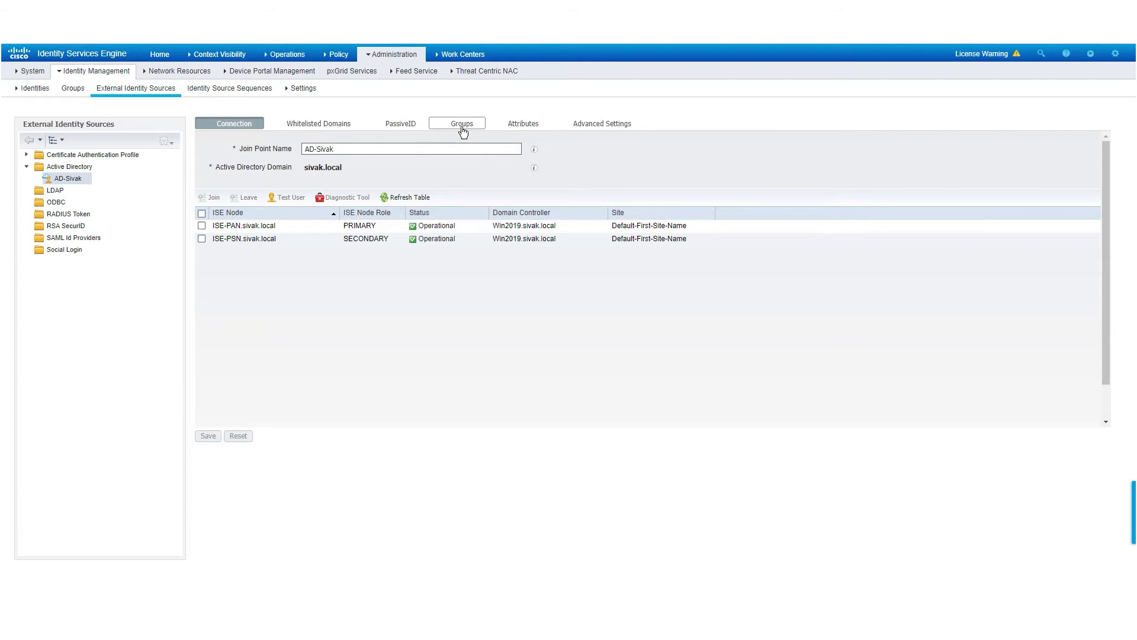
pyautogui.click(462, 130)
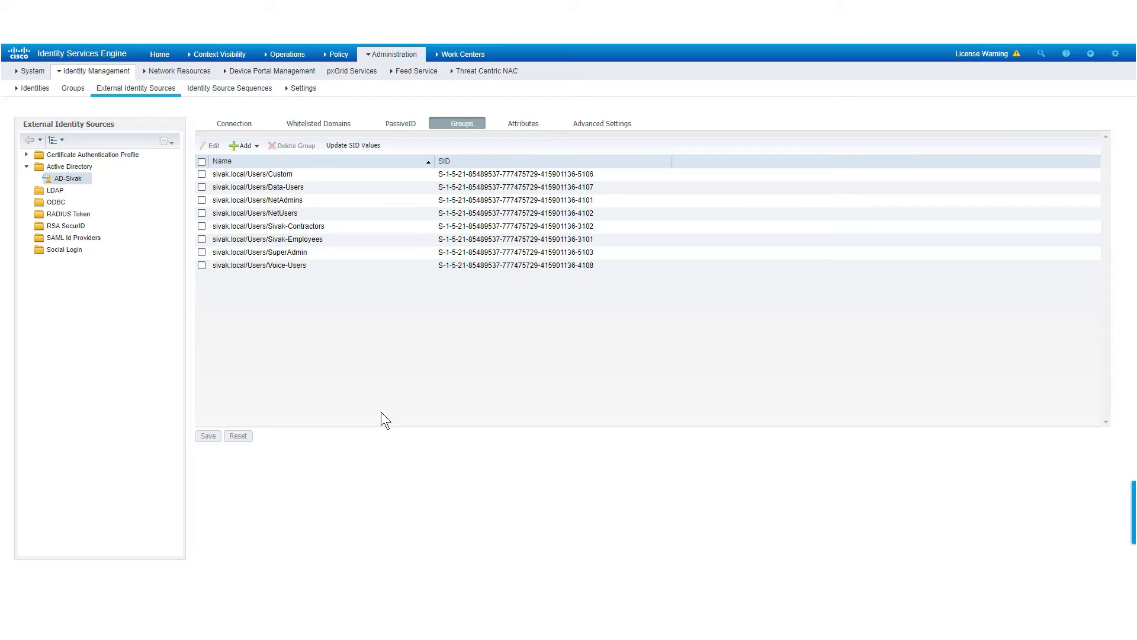
# - List the TACACS Profiles under Device Administration policy elements and select Super_Admin_Role
pyautogui.click(454, 55)
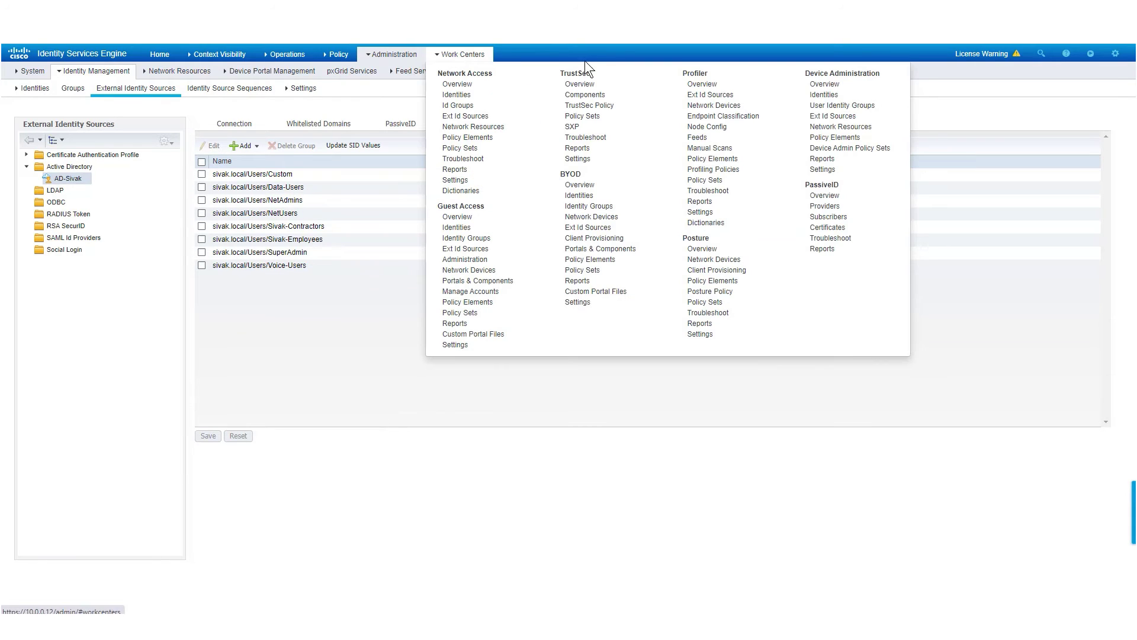
pyautogui.click(837, 139)
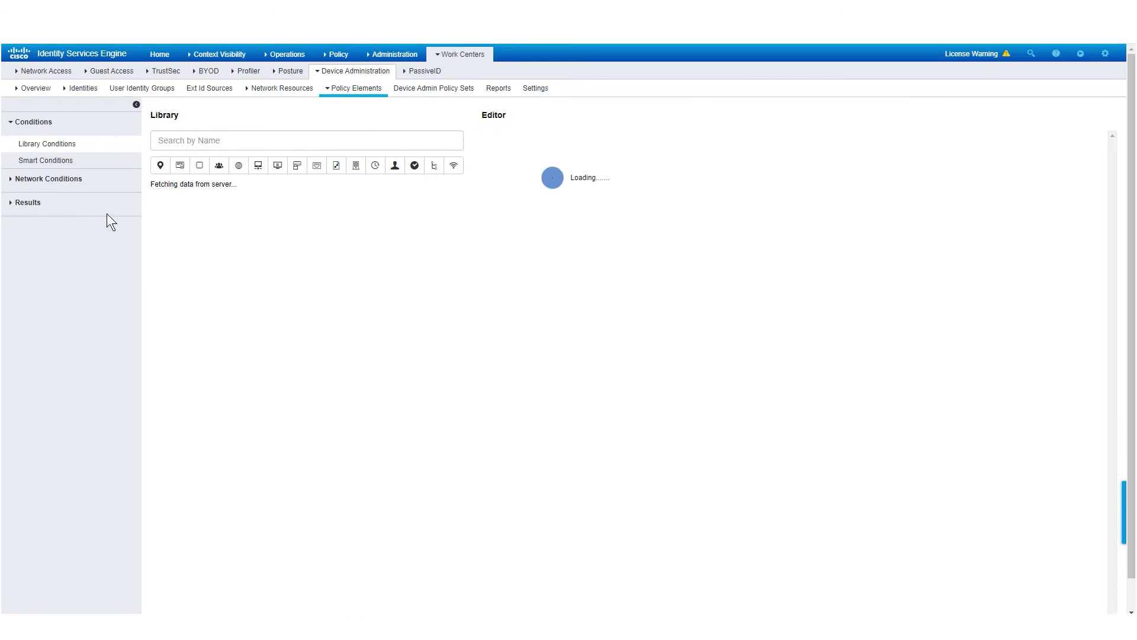
pyautogui.click(30, 204)
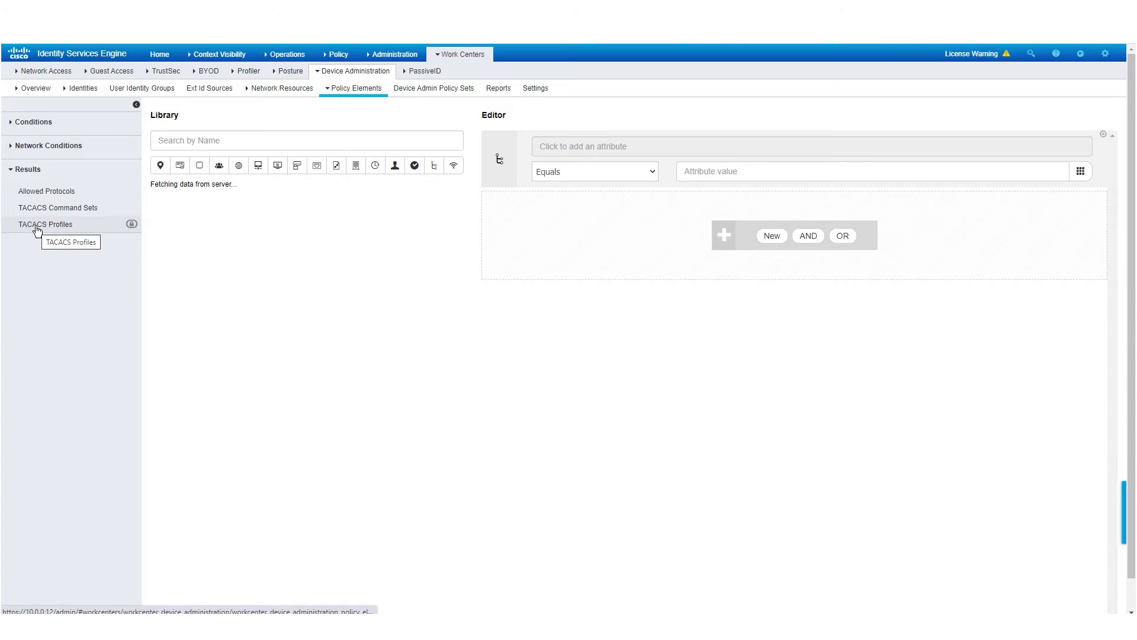
pyautogui.click(36, 228)
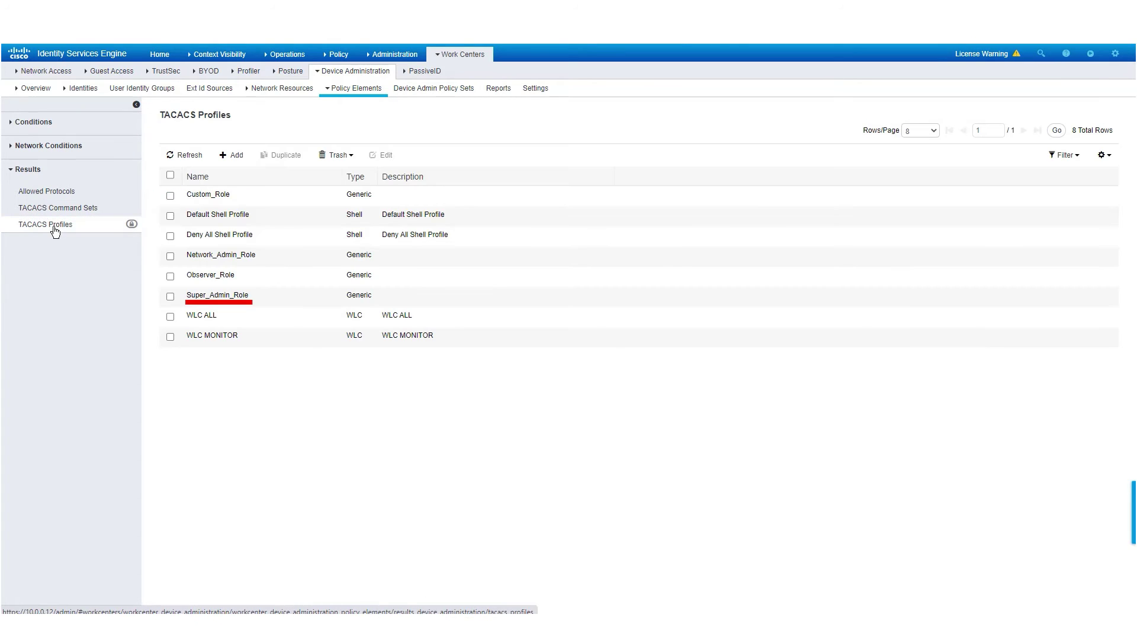
pyautogui.click(170, 297)
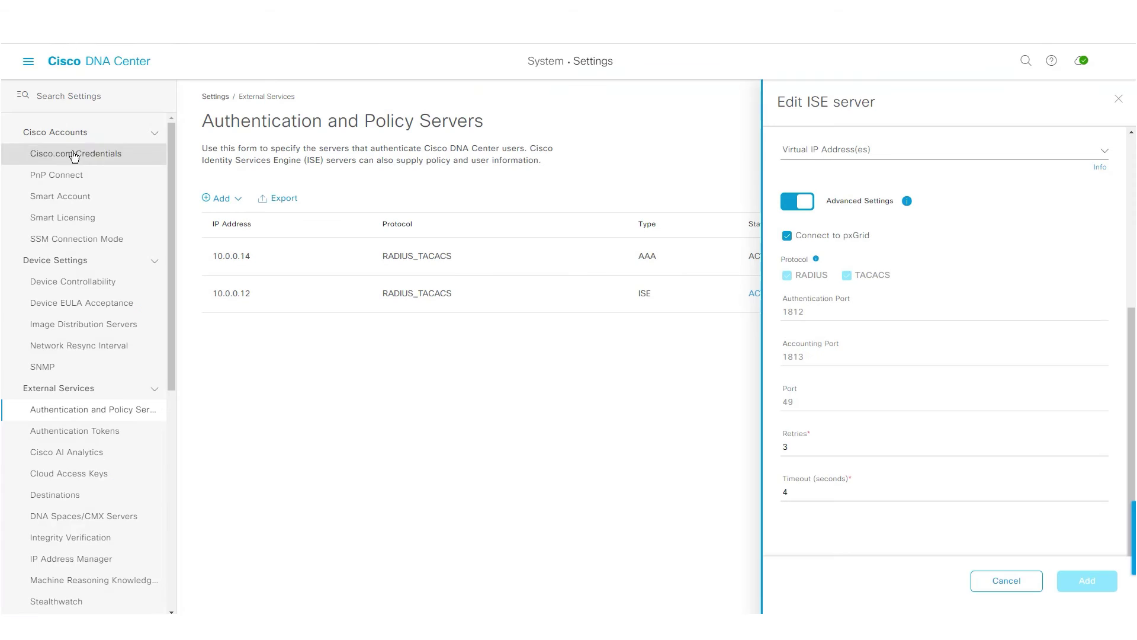
pyautogui.click(30, 66)
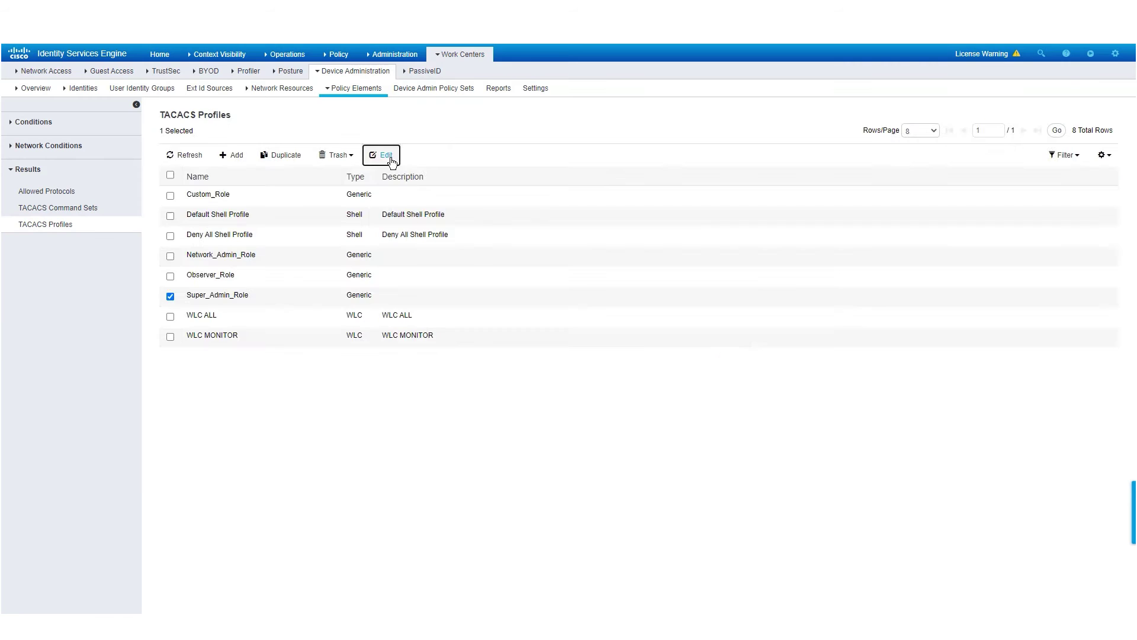
# - Review the Cisco-AVPair of the Super_Admin, Network_Admin and Observer role profiles, then head to policy sets
pyautogui.click(383, 156)
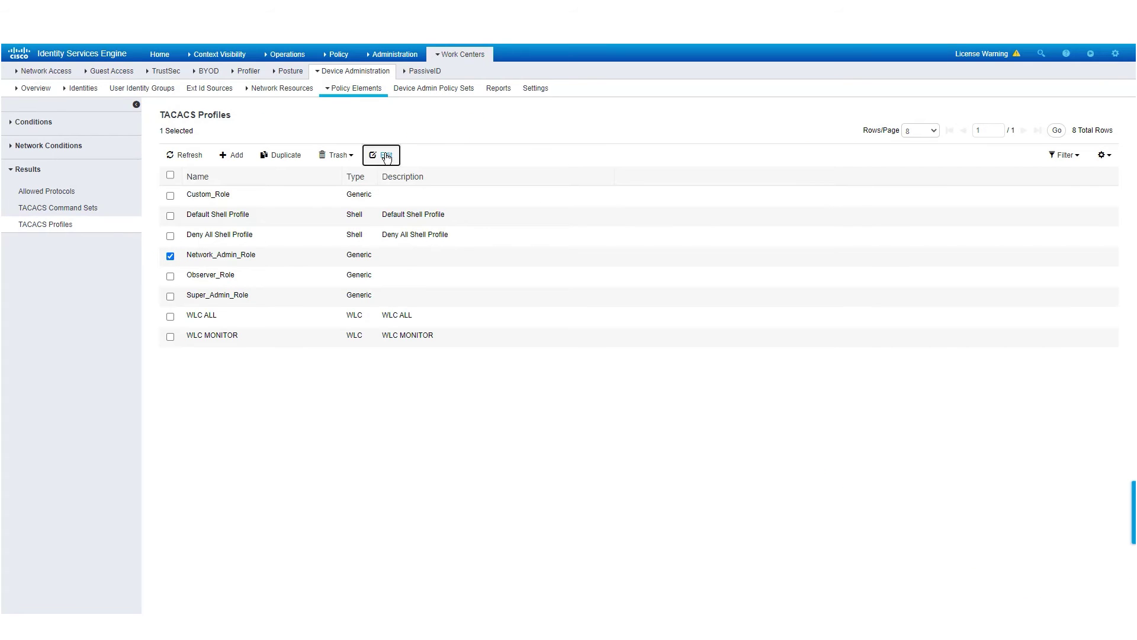
pyautogui.click(384, 154)
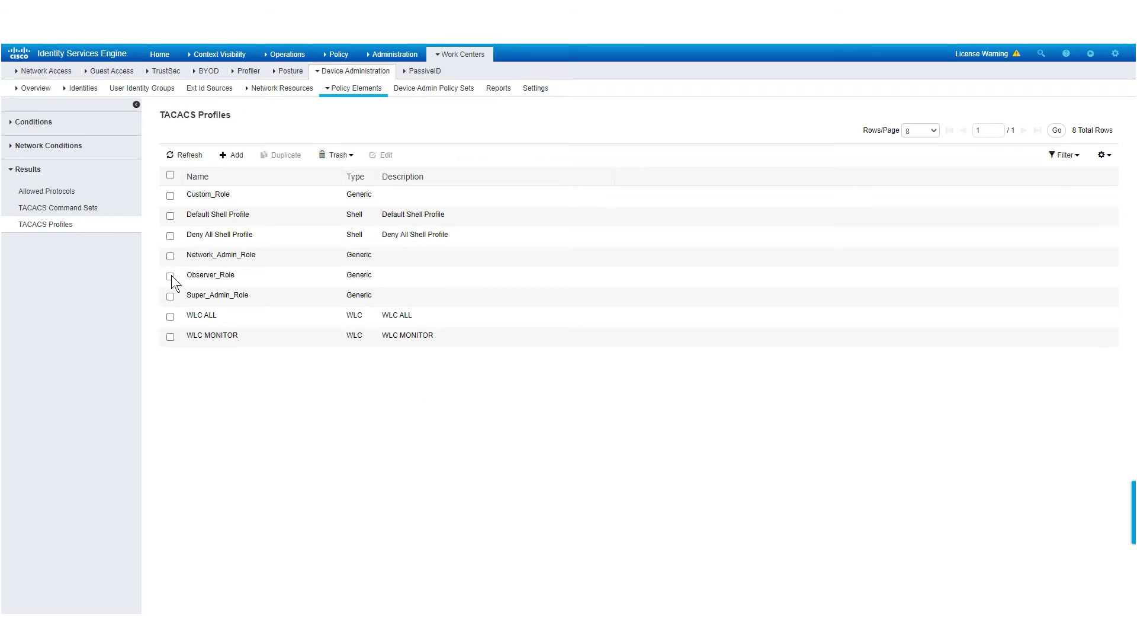
pyautogui.click(171, 275)
pyautogui.click(387, 157)
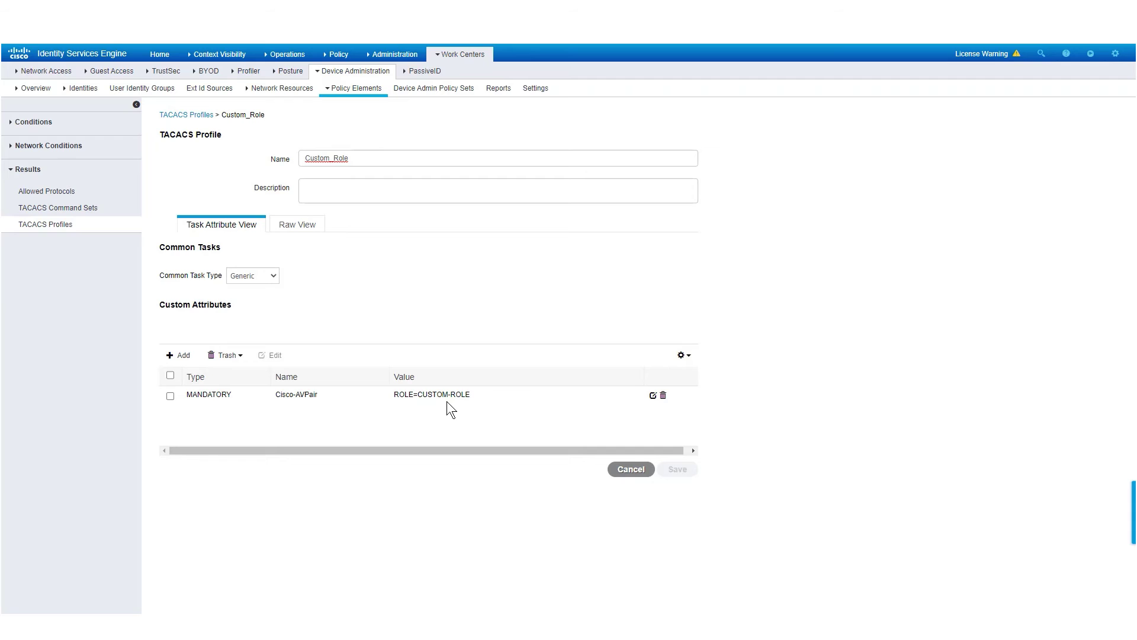
pyautogui.press('BackSpace')
pyautogui.write('e')
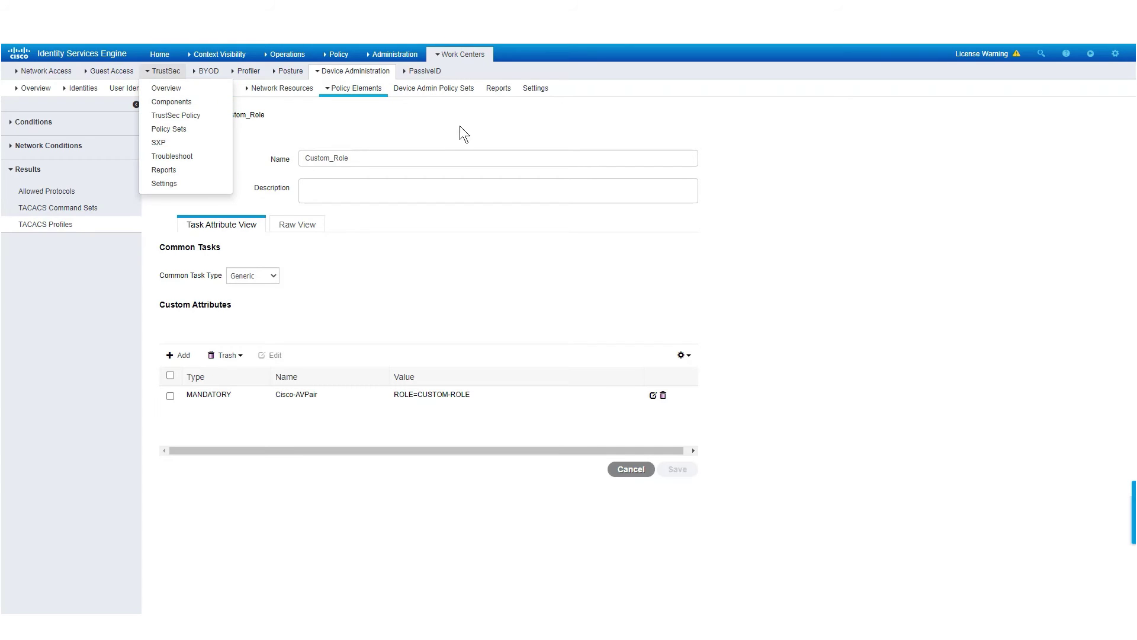
pyautogui.click(443, 96)
# - Allow PAP-ASCII Only for DNAC_Server Login, save it and view that policy set
pyautogui.click(736, 127)
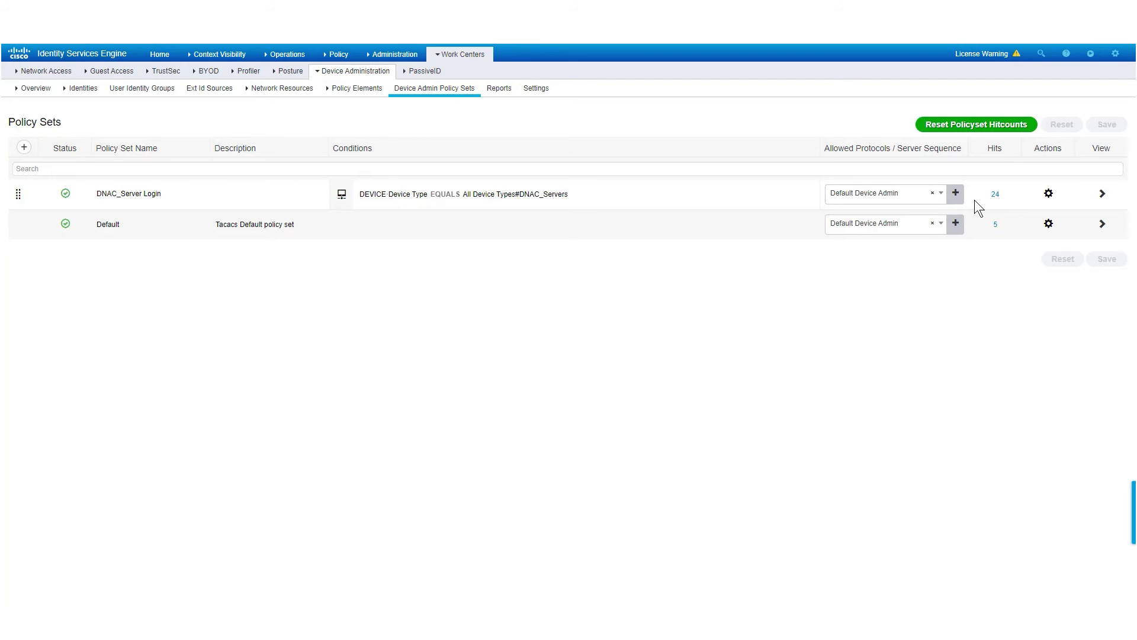
pyautogui.click(940, 194)
pyautogui.click(888, 291)
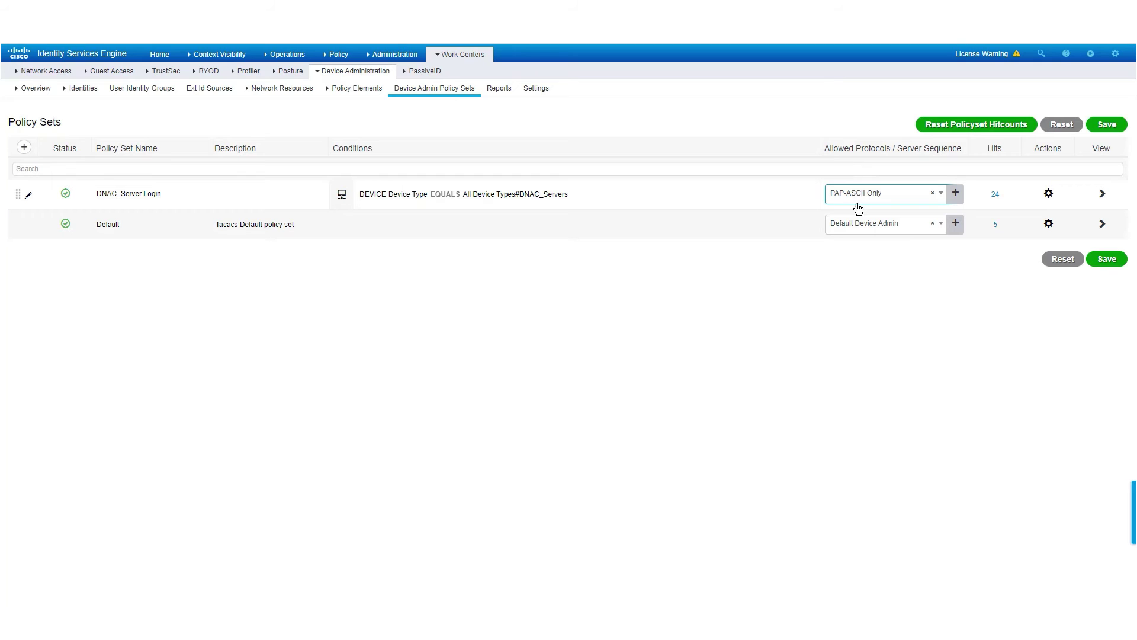
pyautogui.click(1105, 260)
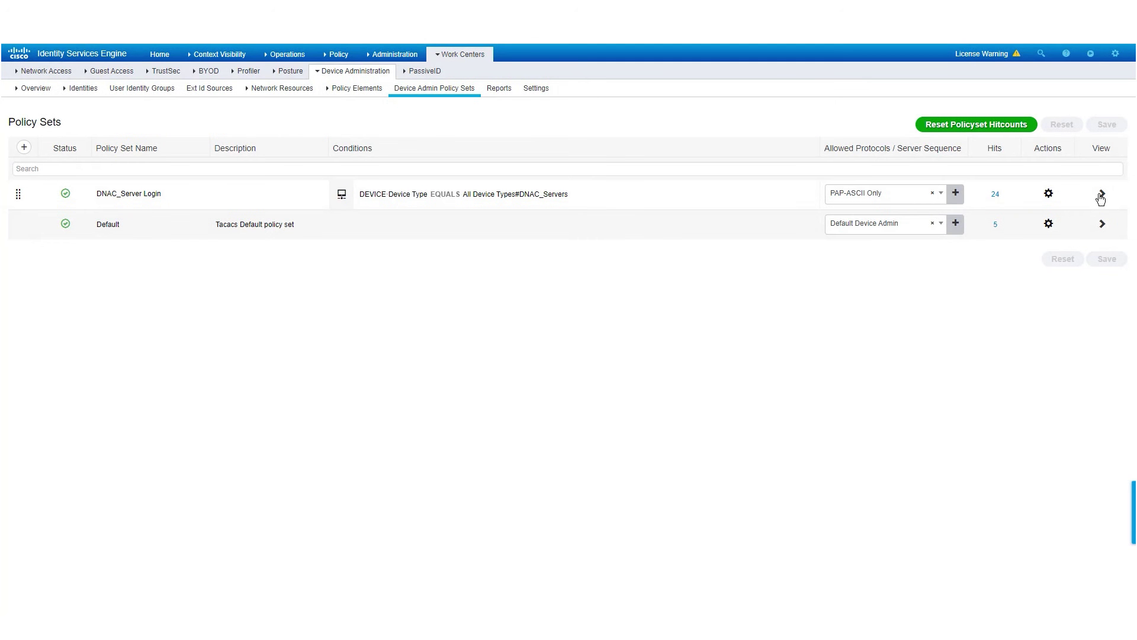
pyautogui.click(1102, 194)
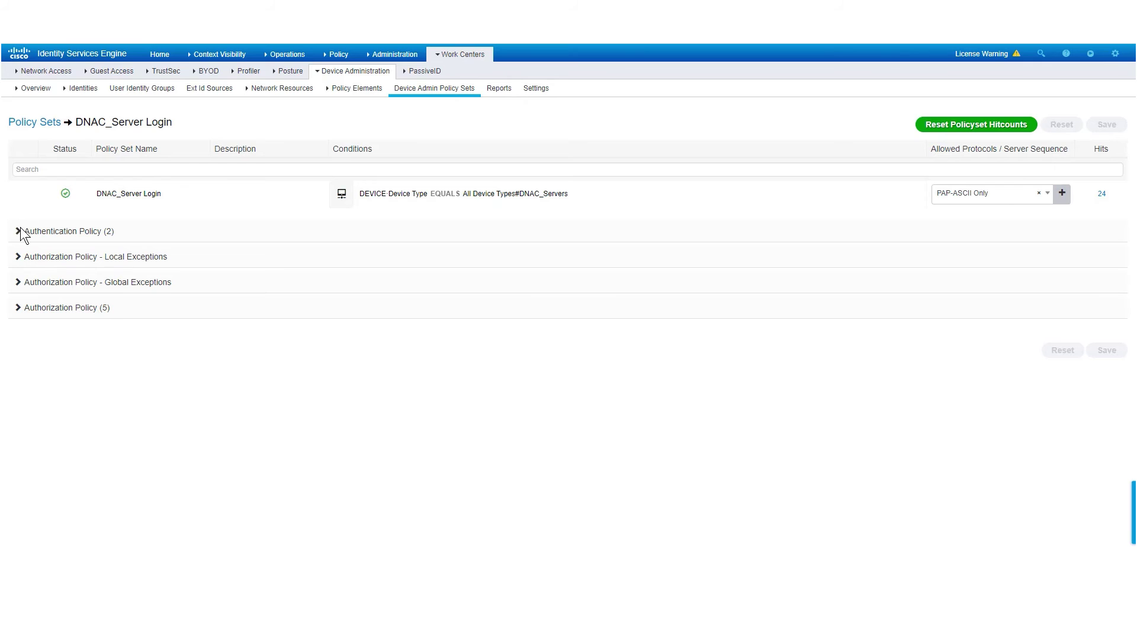
# - Expand the authentication rules with AD User options and the five authorization rules
pyautogui.click(19, 233)
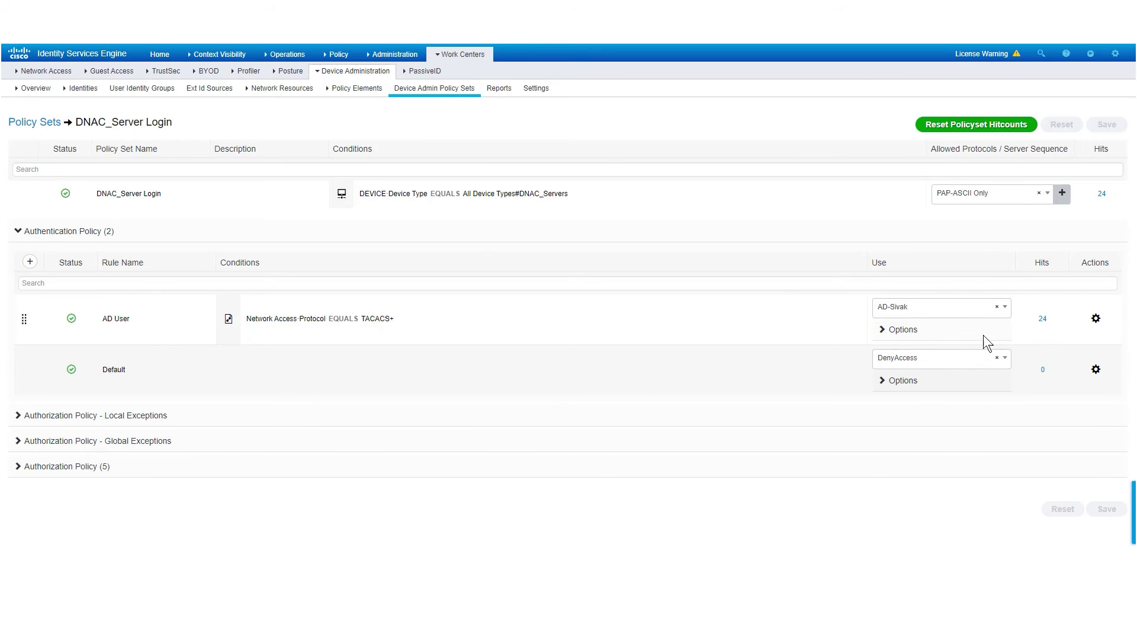
pyautogui.click(882, 331)
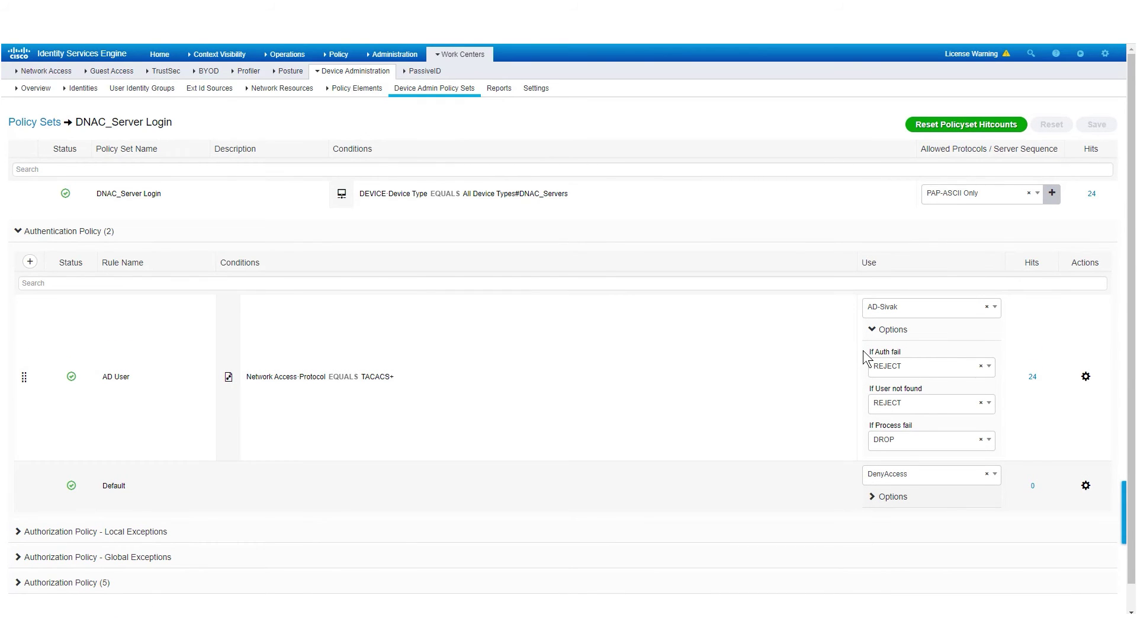
pyautogui.click(67, 582)
pyautogui.scroll(-3, 84, 526)
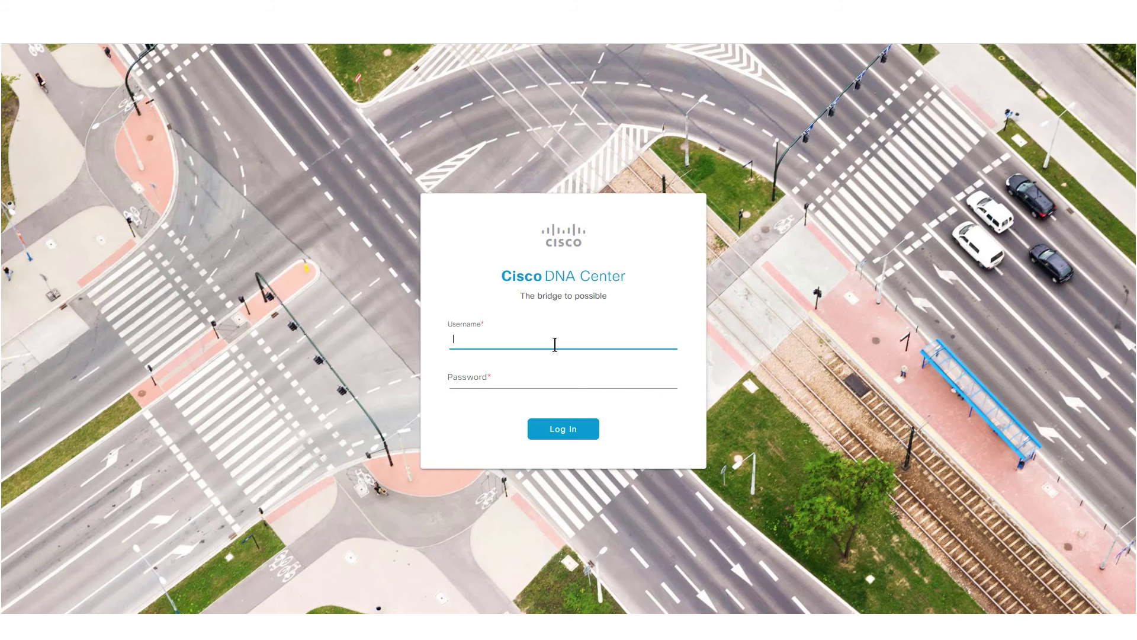
pyautogui.write('cu')
pyautogui.write('stomuser')
# - Log in as customuser and check the menu shows only the Assurance section's pages
pyautogui.press('Tab')
pyautogui.write('••')
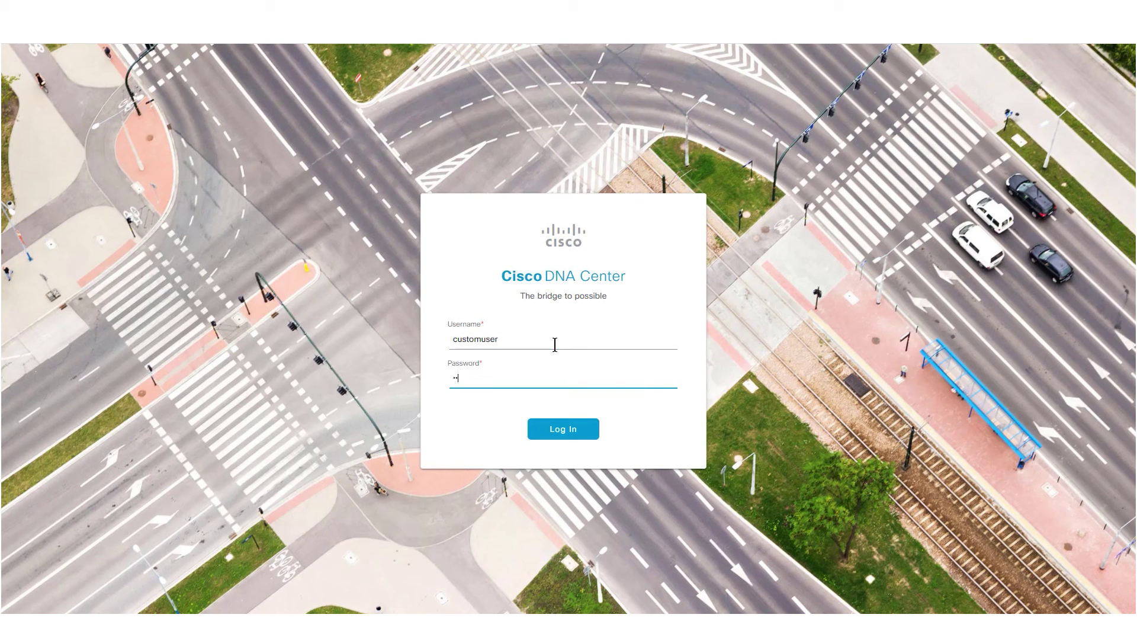
pyautogui.write('••••')
pyautogui.press('Return')
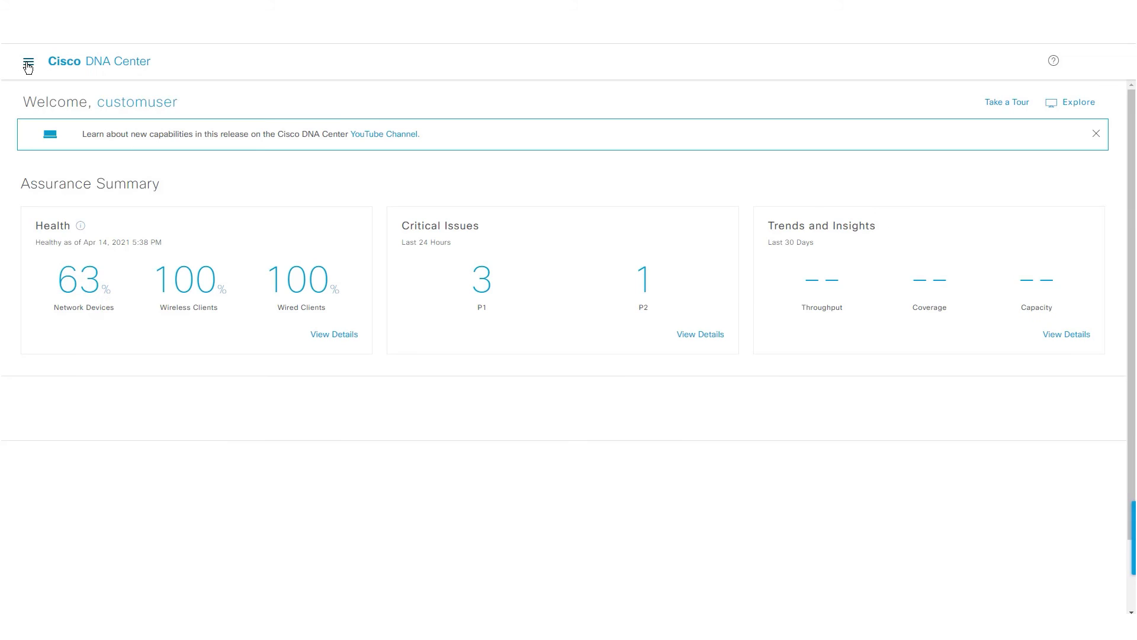
pyautogui.click(28, 64)
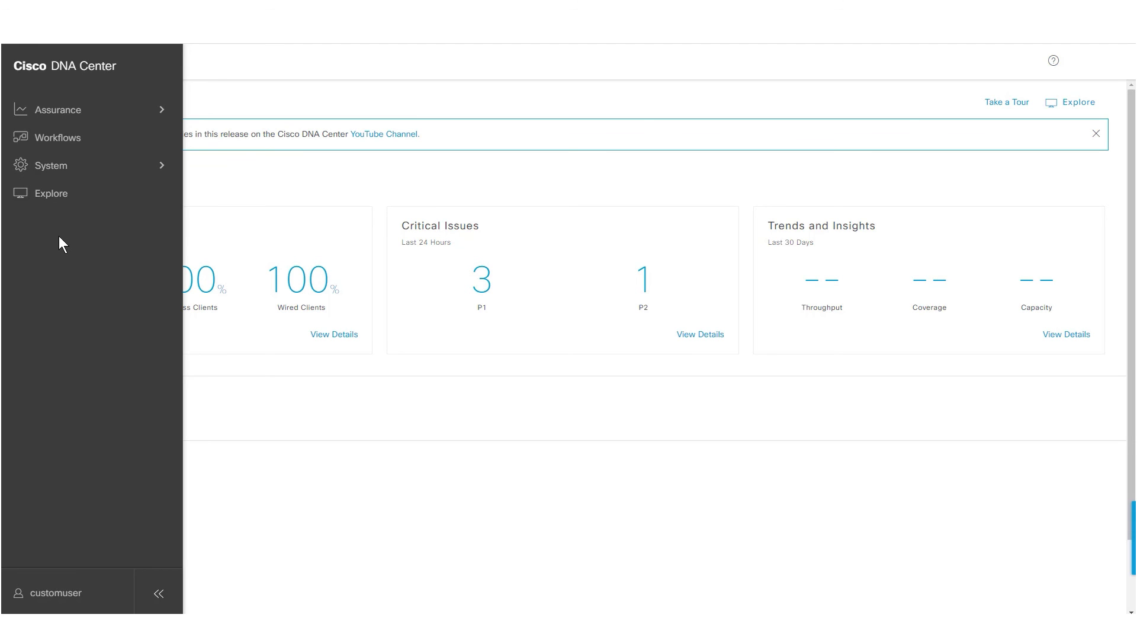
pyautogui.click(92, 112)
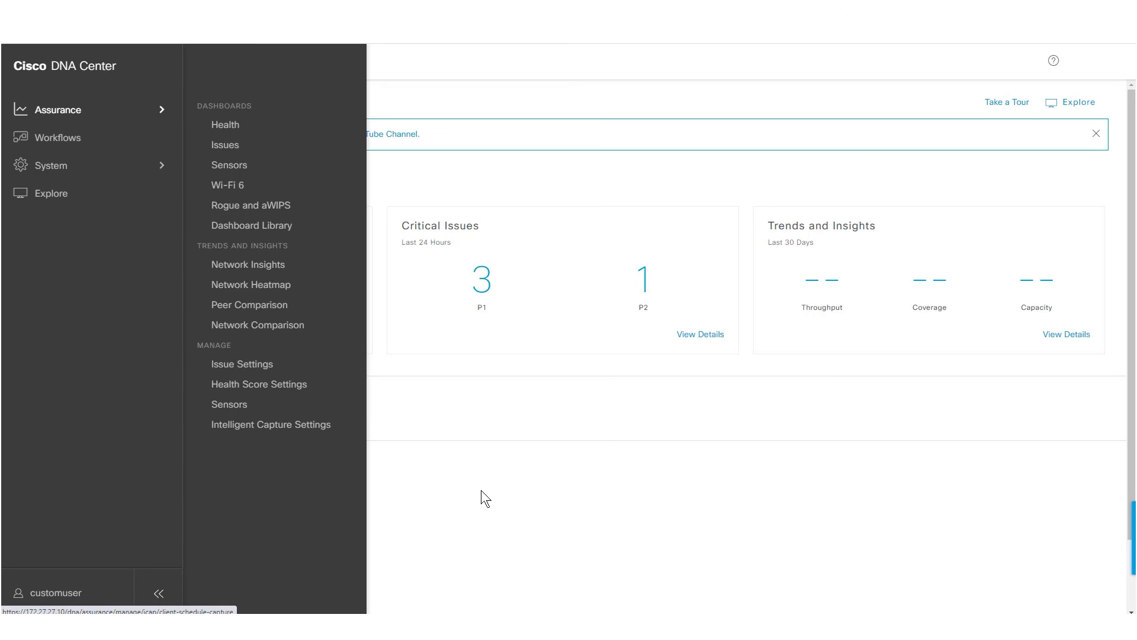
pyautogui.click(483, 491)
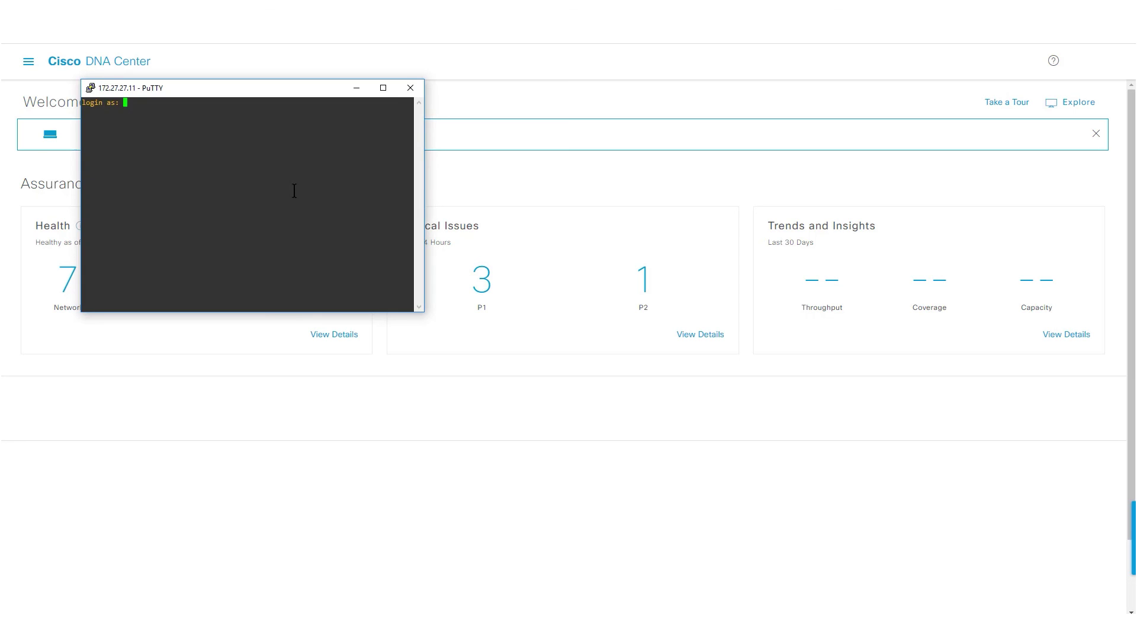
pyautogui.write('magle')
pyautogui.write('v')
# - Log in to the DNA Center appliance shell as maglev
pyautogui.press('Return')
pyautogui.press('Return')
pyautogui.write('mag')
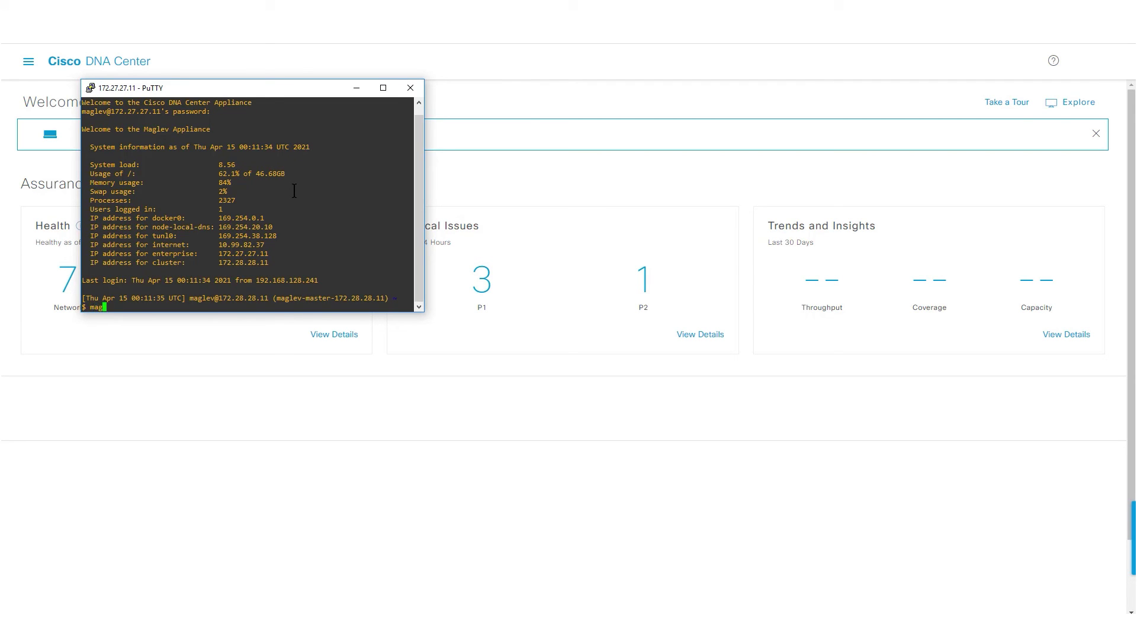
pyautogui.write('ct')
pyautogui.write('l rbac ')
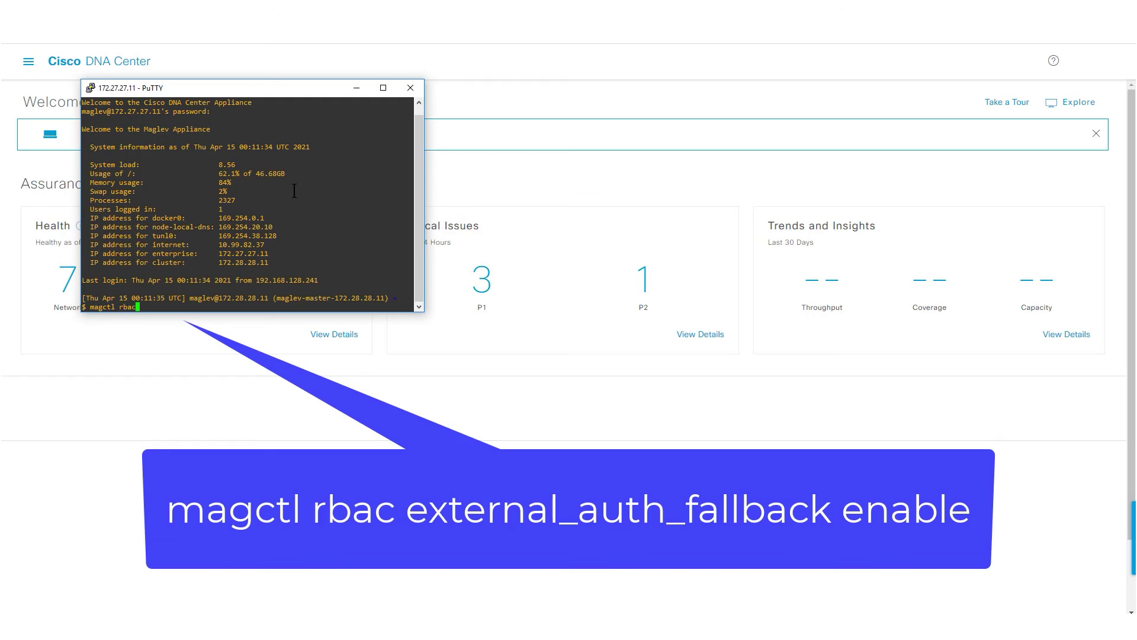
pyautogui.write('external_auth_fallback ')
pyautogui.write('enable')
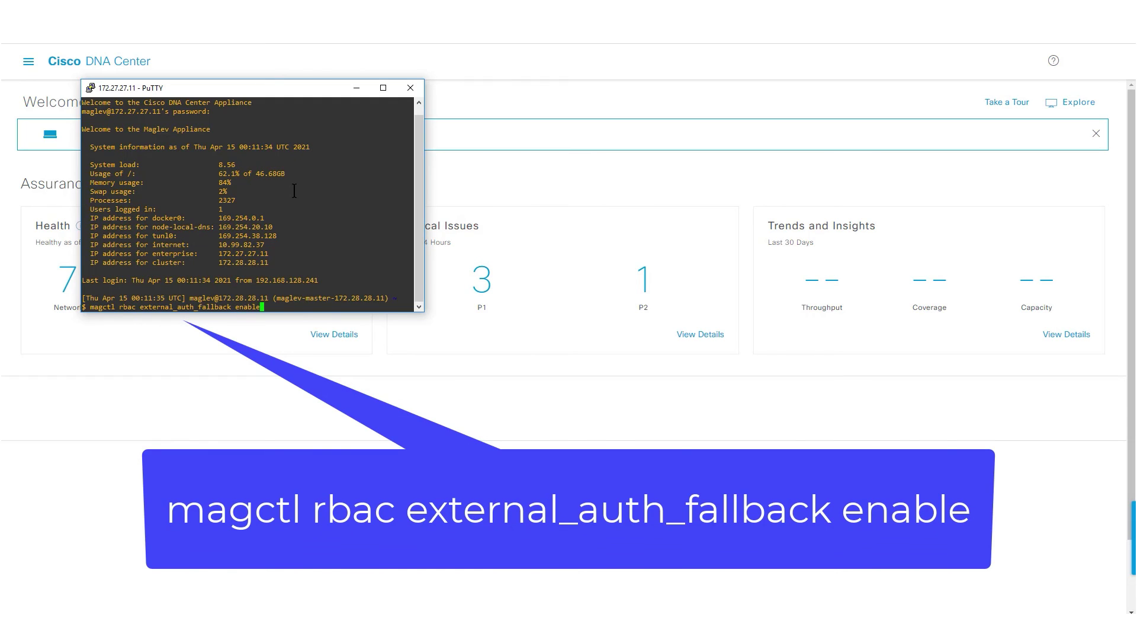